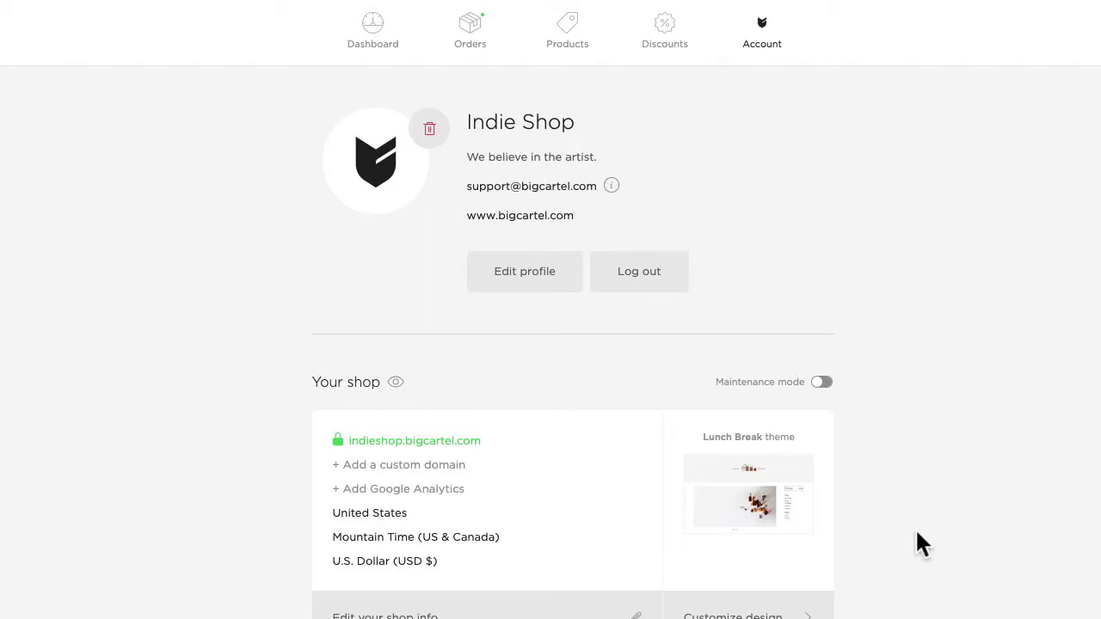
Open Indie Shop's Lunch Break theme in Customize design and scroll to the colour swatches
scroll(915, 528, "down", 3)
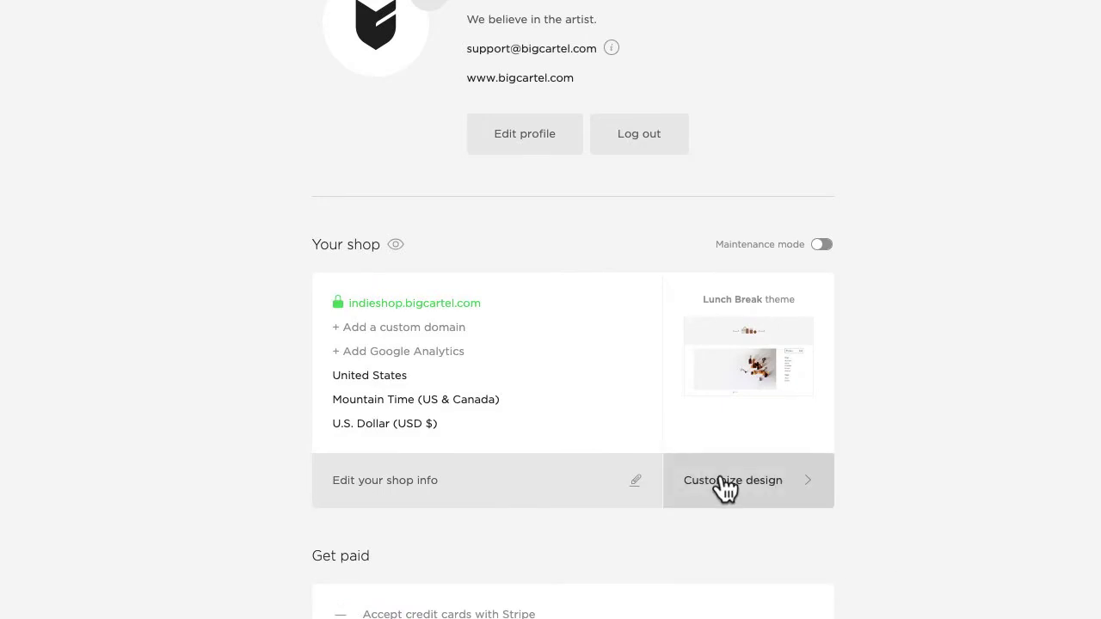
left_click(740, 480)
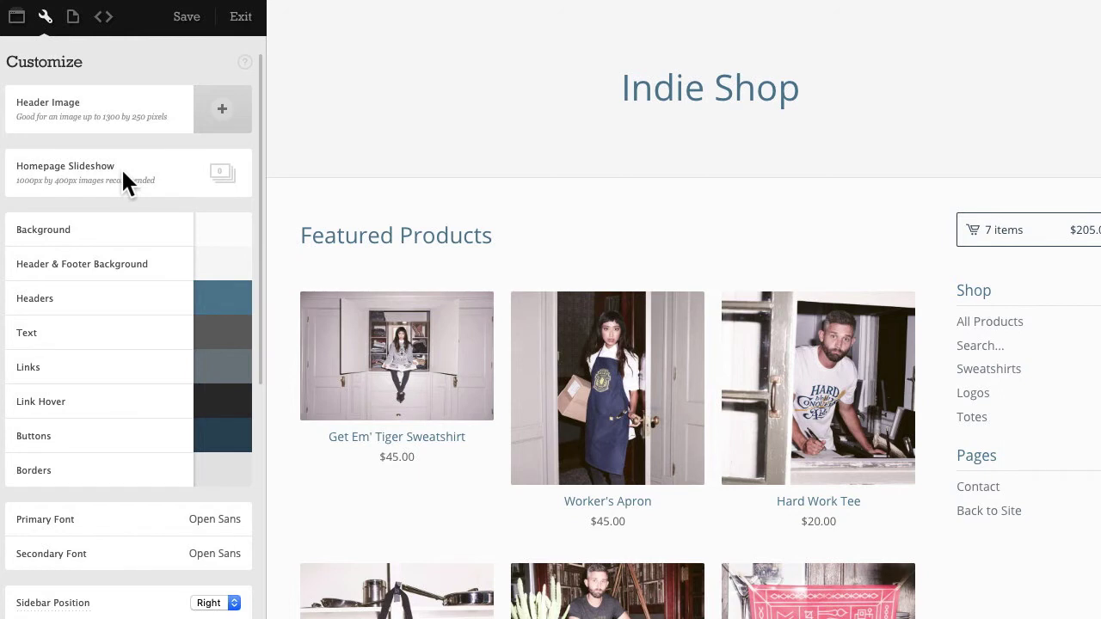
scroll(124, 332, "down", 3)
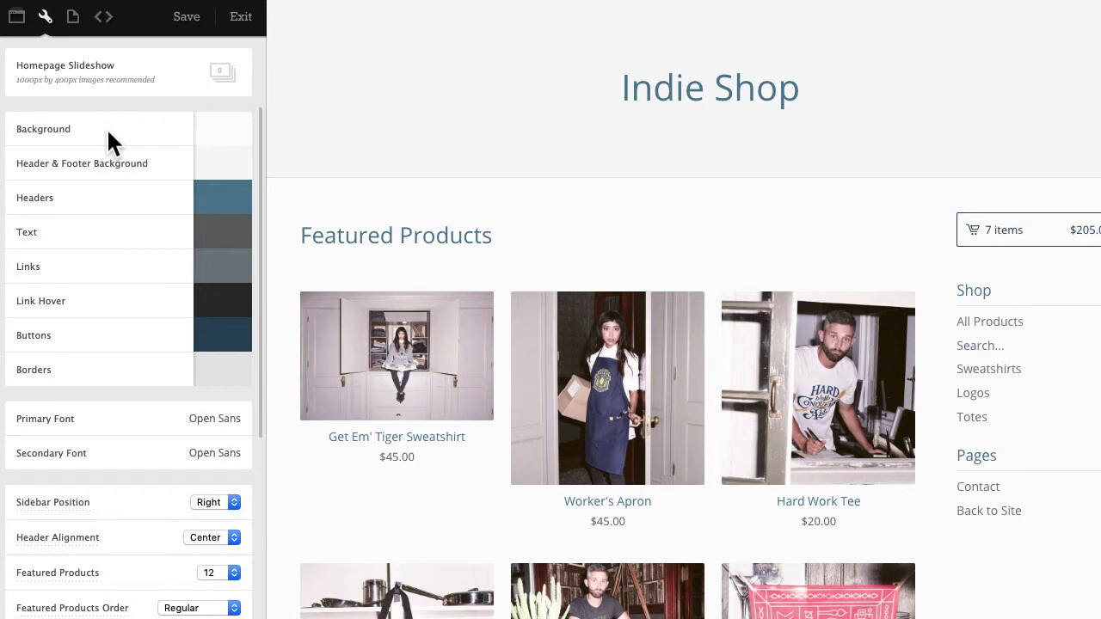
Change the page background from #FCFCFC to pale pink hex F4DADA
left_click(227, 136)
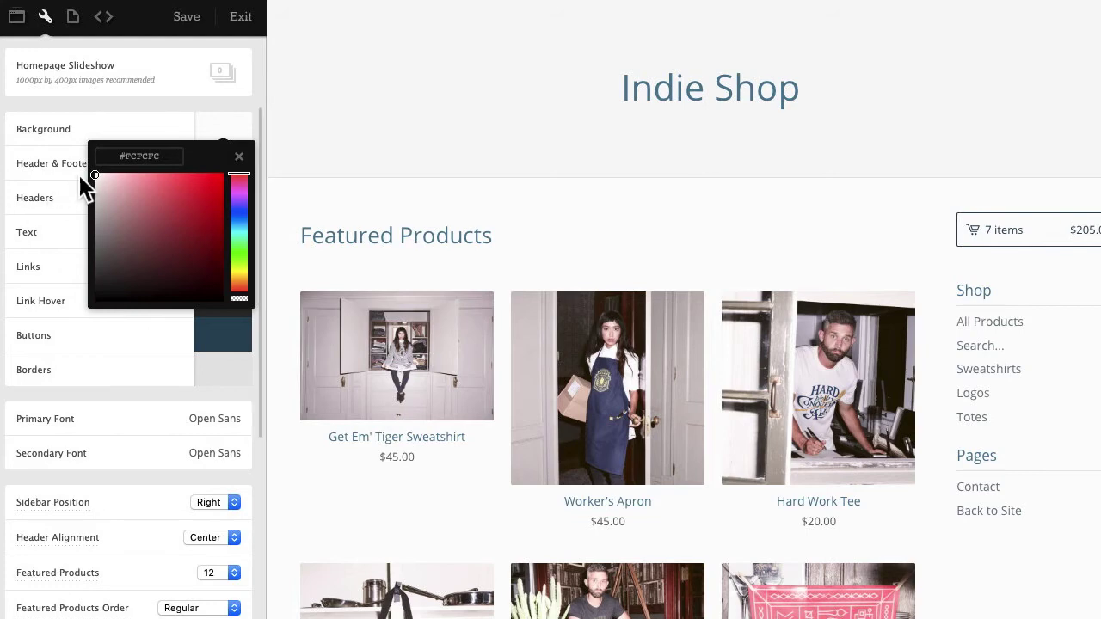
left_click(99, 173)
mouse_move(99, 174)
left_mouse_down()
mouse_move(116, 184)
mouse_move(106, 193)
mouse_move(97, 179)
left_mouse_up()
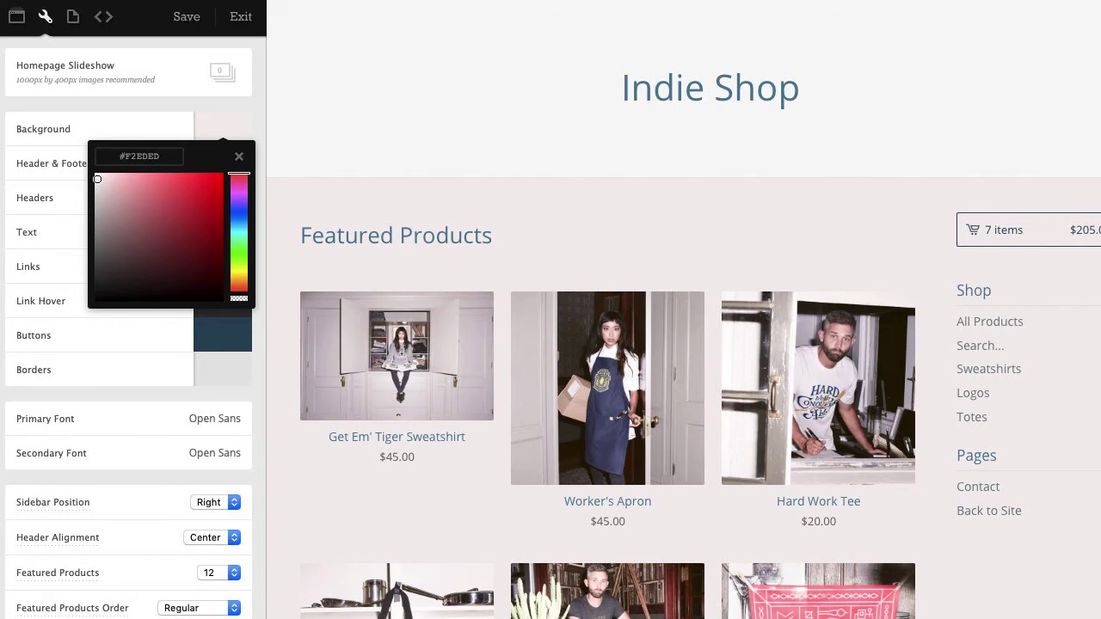
left_click_drag(167, 157, 118, 155)
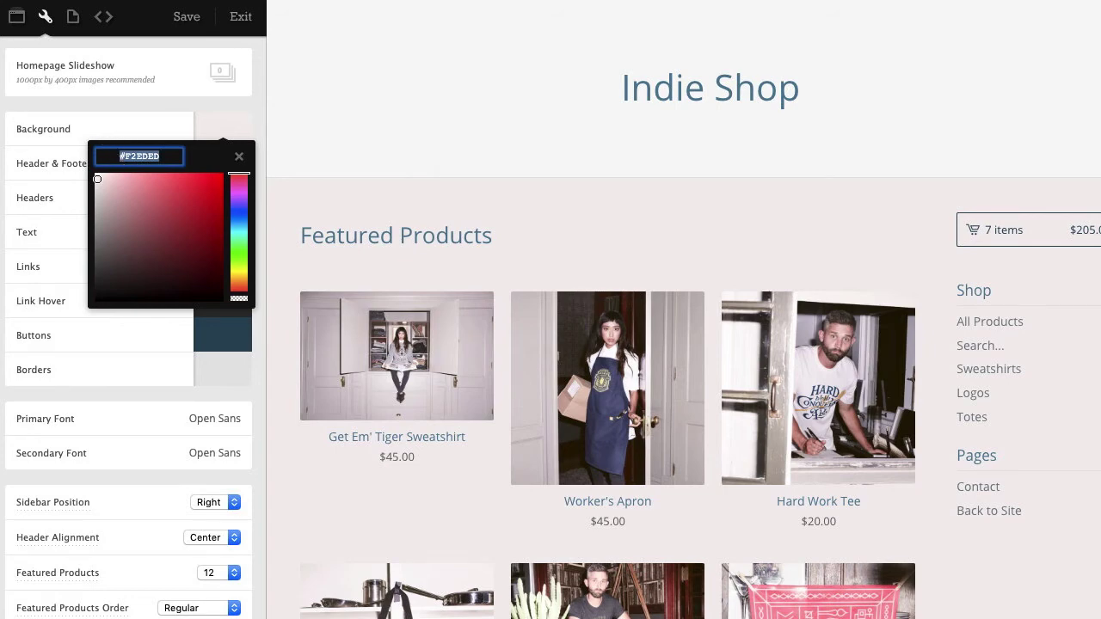
type("F4DADA")
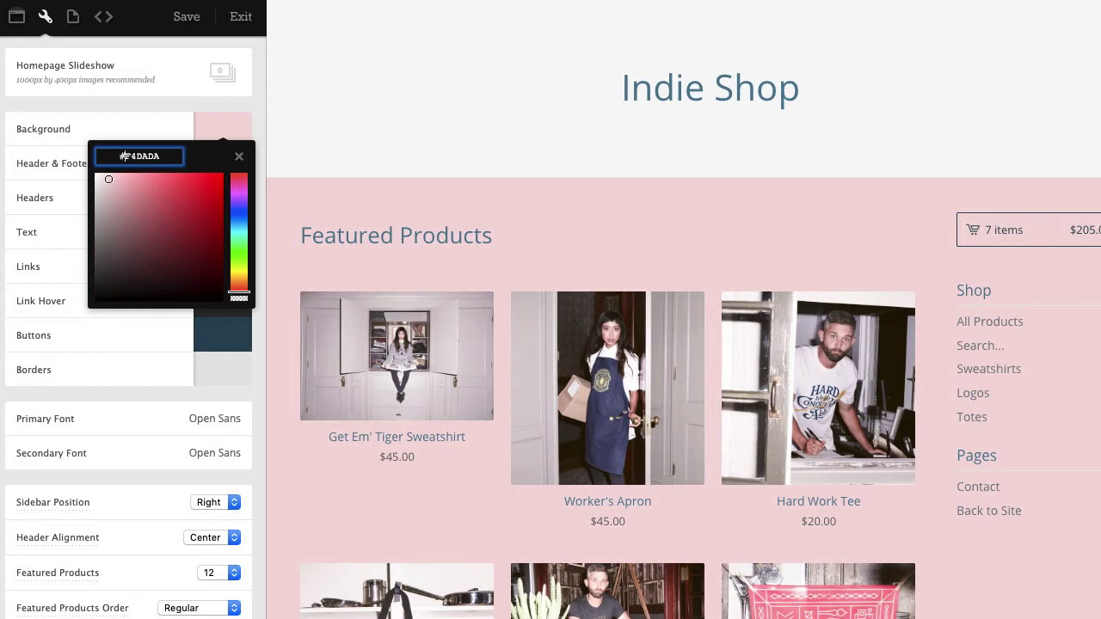
Pick a dusty rose #CFA8A8 for the header and footer background
left_click(239, 157)
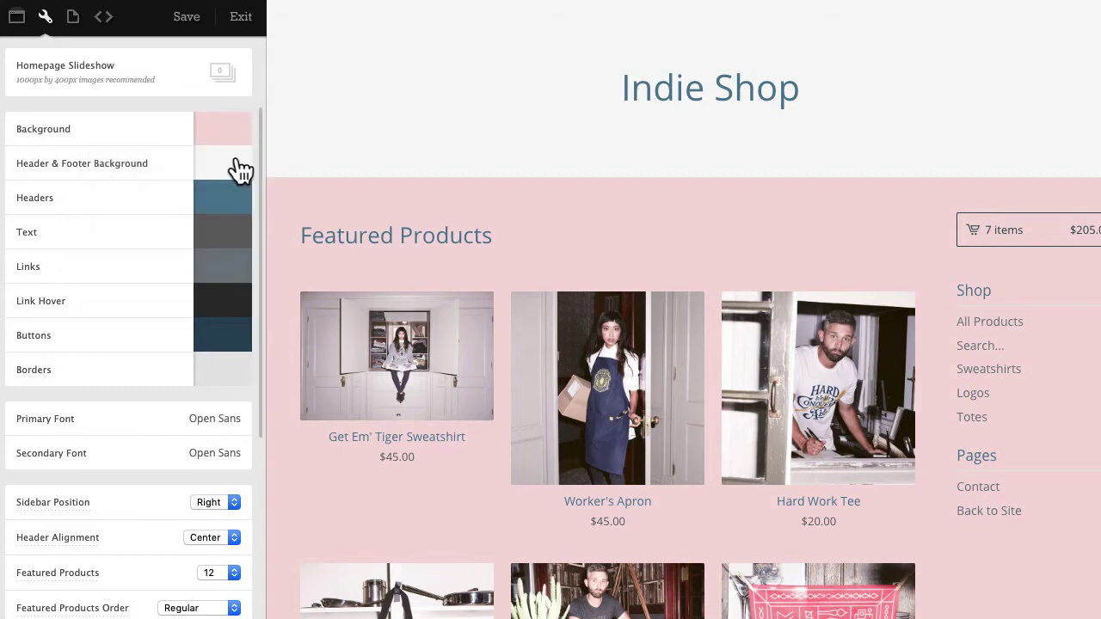
left_click(210, 172)
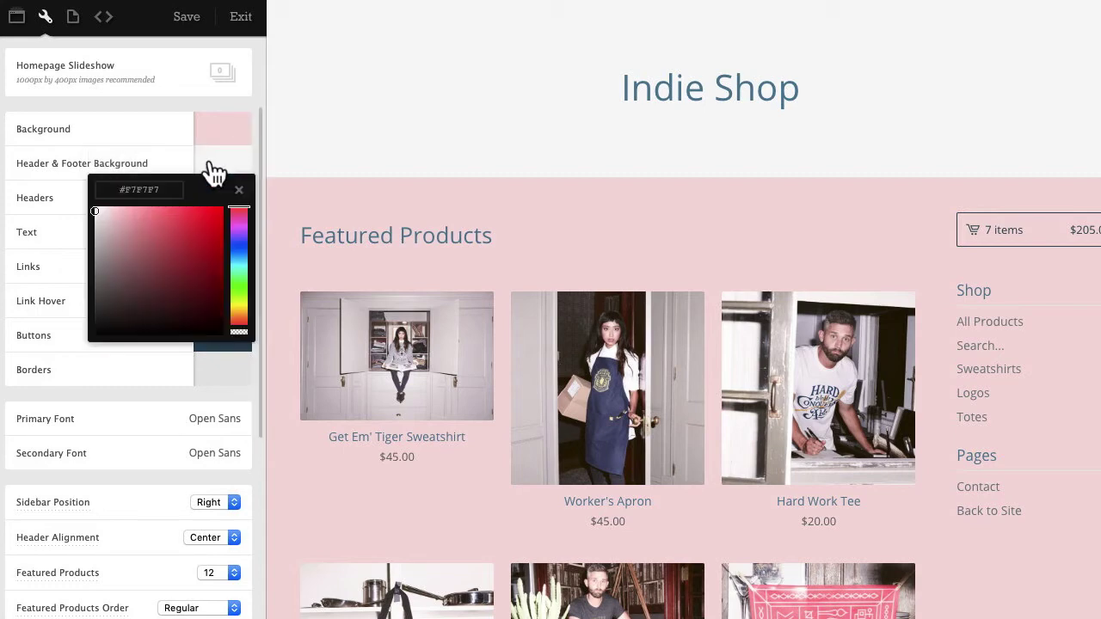
mouse_move(175, 191)
left_mouse_down()
mouse_move(119, 189)
mouse_move(103, 212)
mouse_move(126, 221)
mouse_move(119, 231)
left_mouse_up()
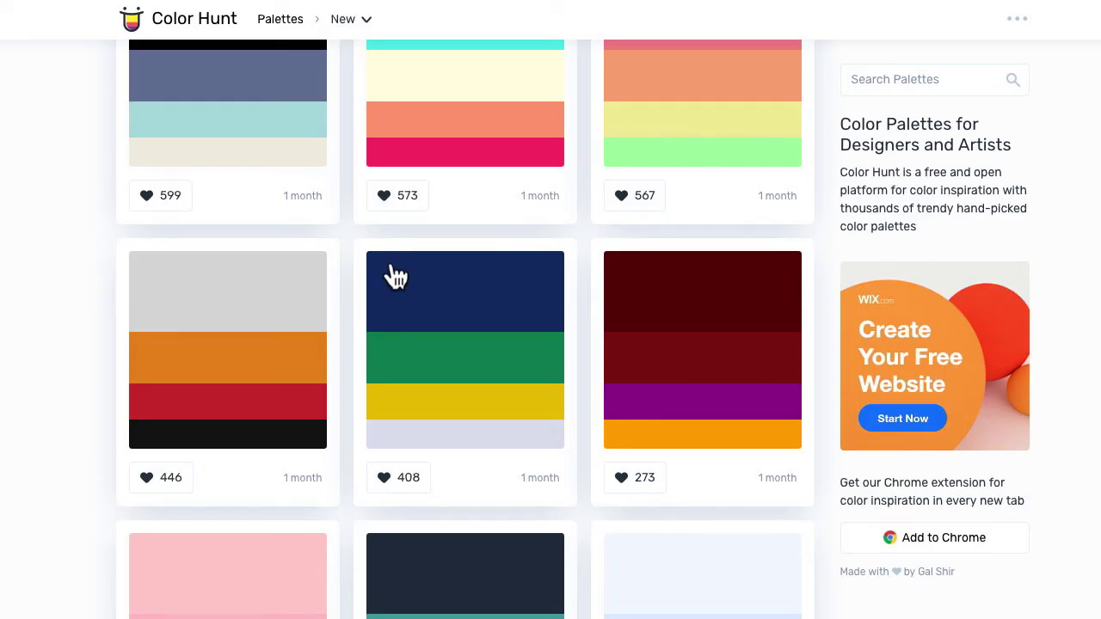
Find the cream, peach, orange and charcoal palette on Color Hunt and copy its cream #FFF4E3
scroll(392, 272, "down", 4)
scroll(395, 276, "down", 8)
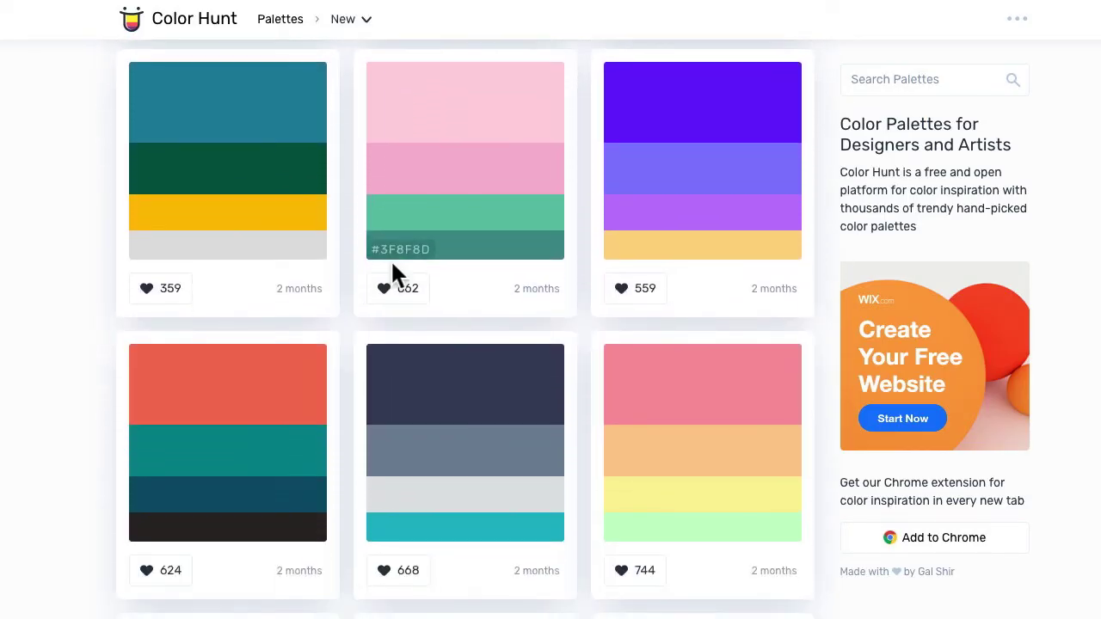
scroll(394, 270, "down", 4)
scroll(393, 276, "down", 3)
scroll(396, 275, "down", 1)
scroll(393, 275, "up", 3)
scroll(396, 275, "down", 2)
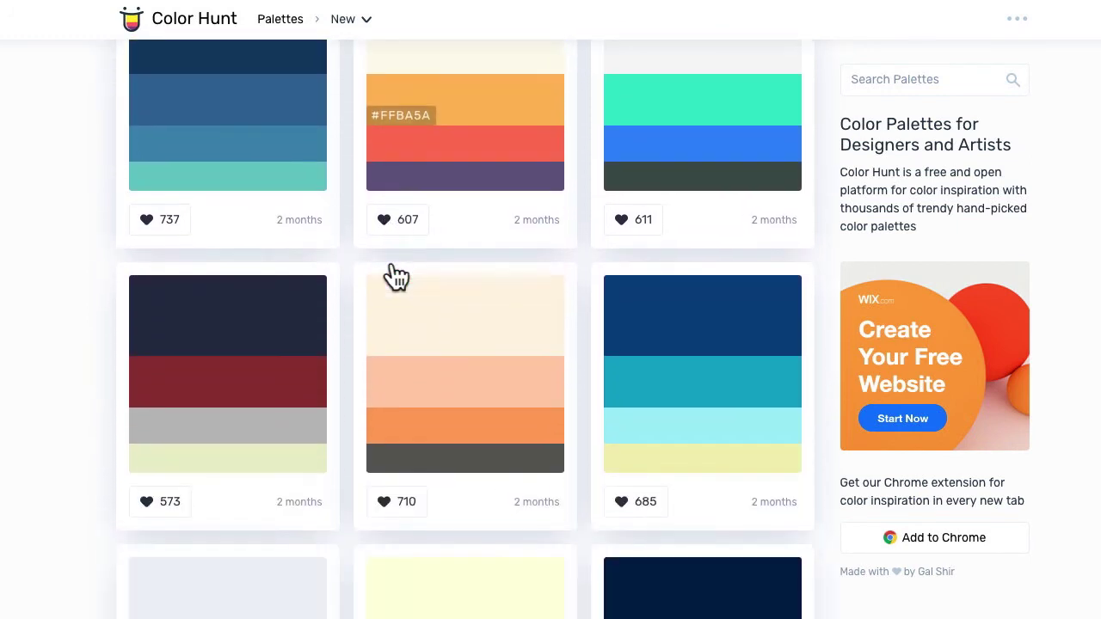
scroll(396, 275, "down", 1)
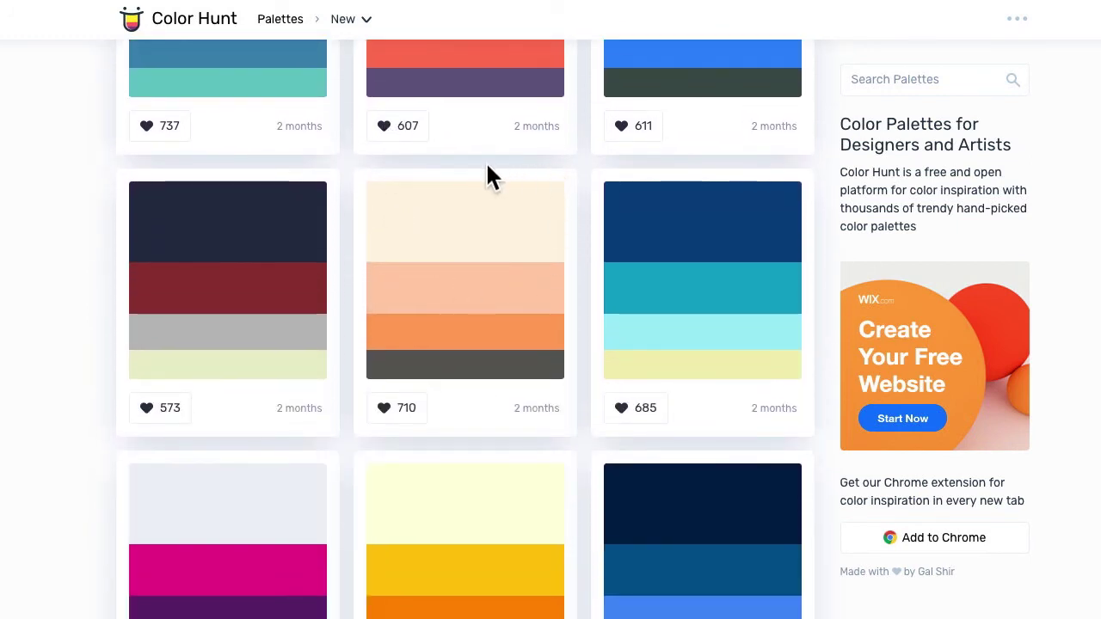
mouse_move(449, 240)
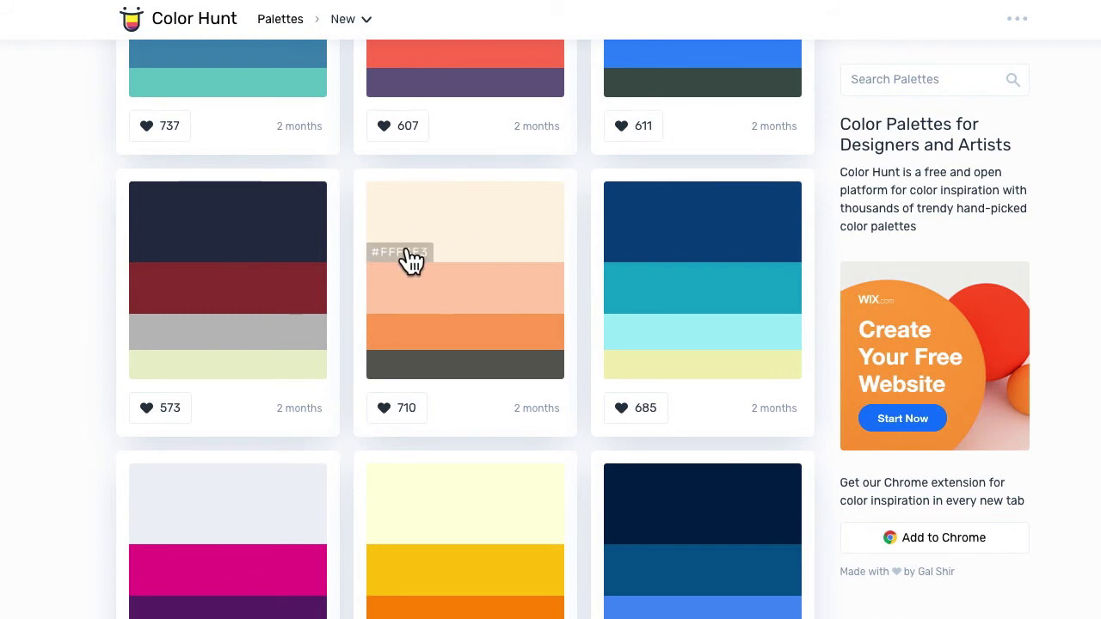
left_click(411, 254)
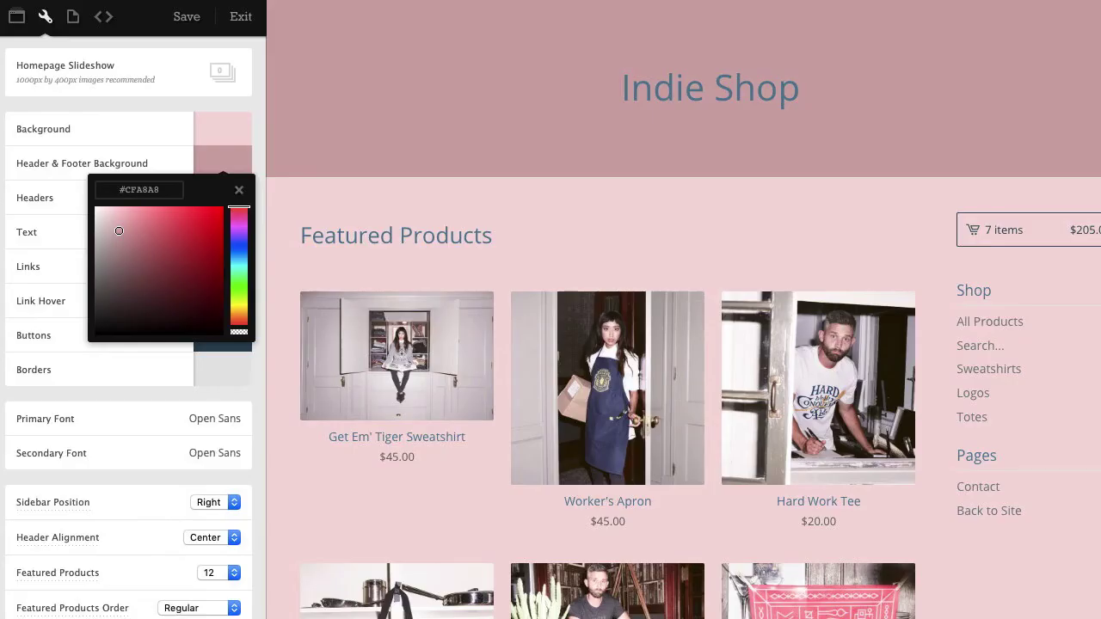
Paste cream FFF4E3 as the page background and copy the palette's peach #FFCDAB
left_click(225, 133)
left_click(148, 154)
left_click_drag(167, 157, 125, 157)
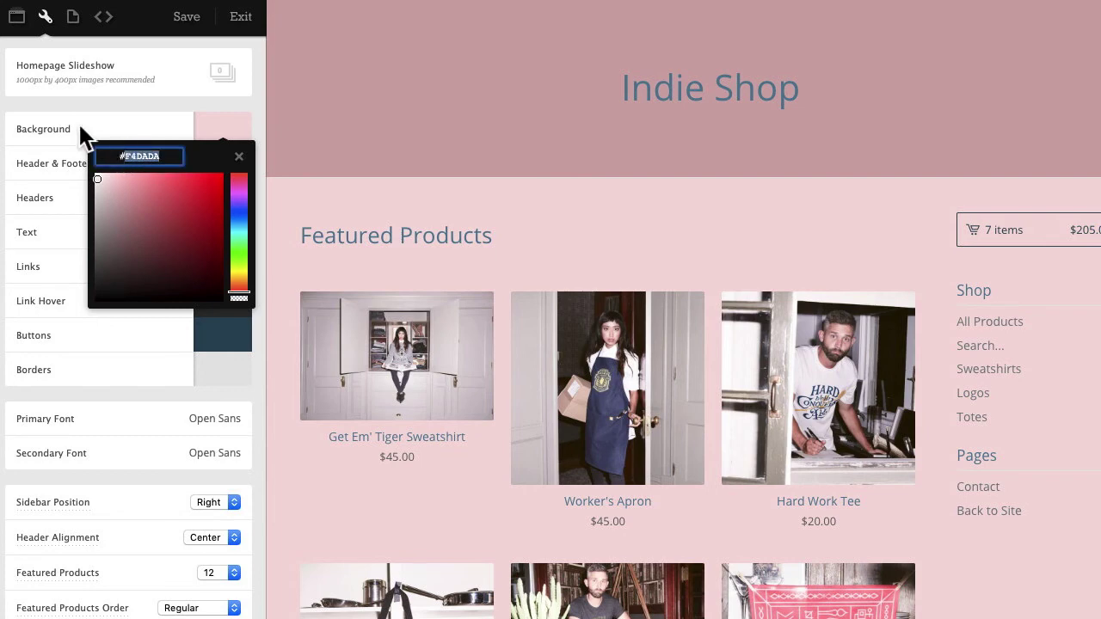
key("super+v")
key("Return")
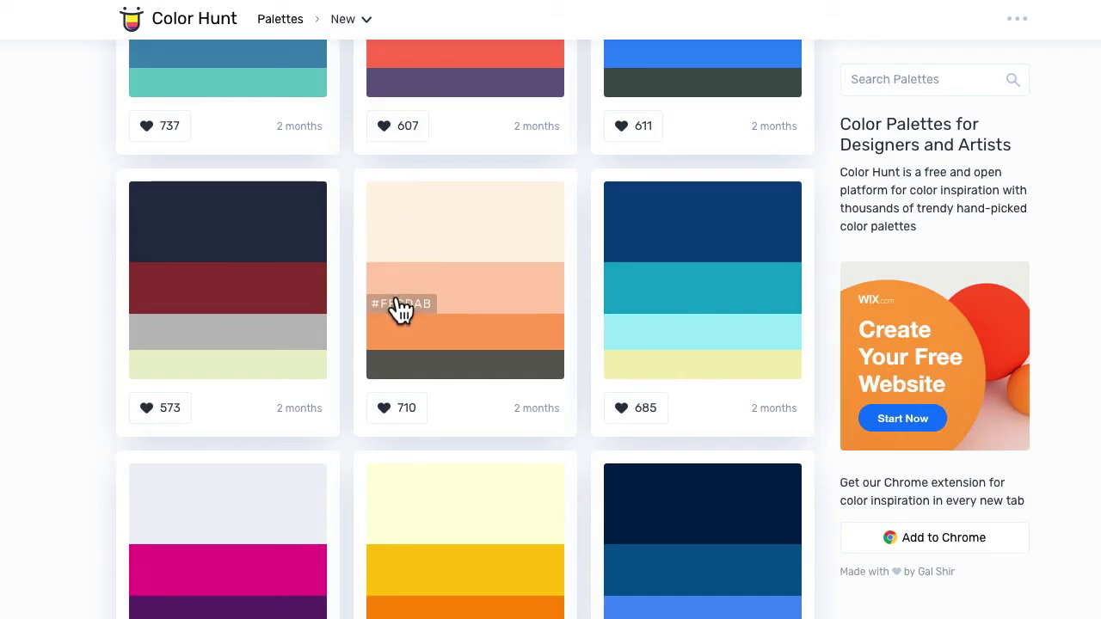
left_click(397, 304)
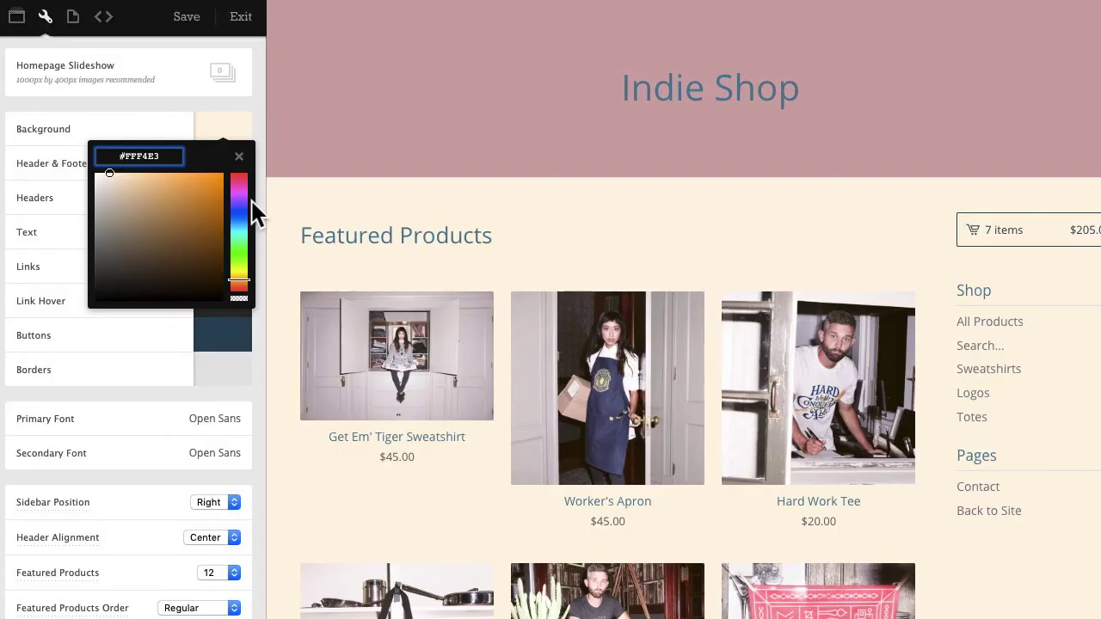
left_click(239, 158)
Paste peach FFCDAB into the header and footer background and copy the palette's orange
left_click(225, 170)
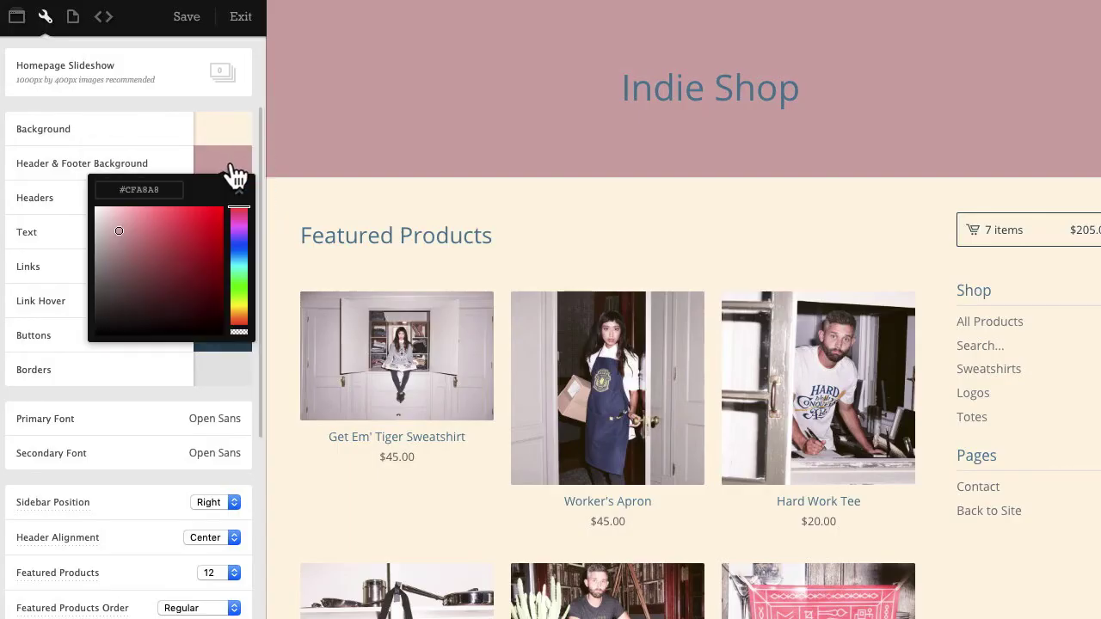
left_click_drag(172, 189, 127, 189)
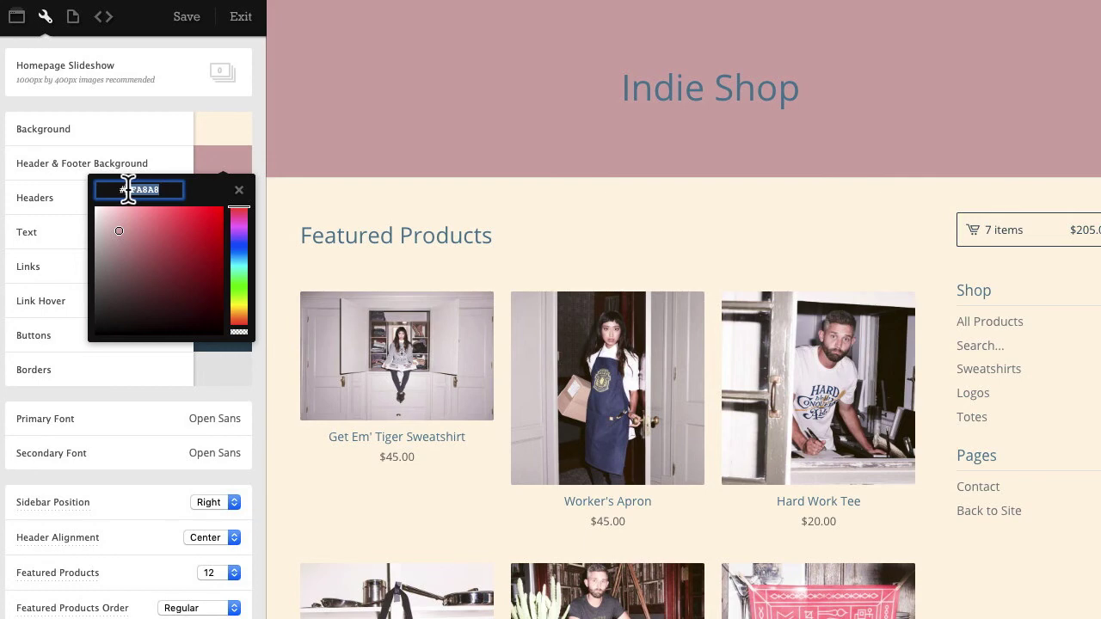
key("ctrl+v")
left_click(239, 190)
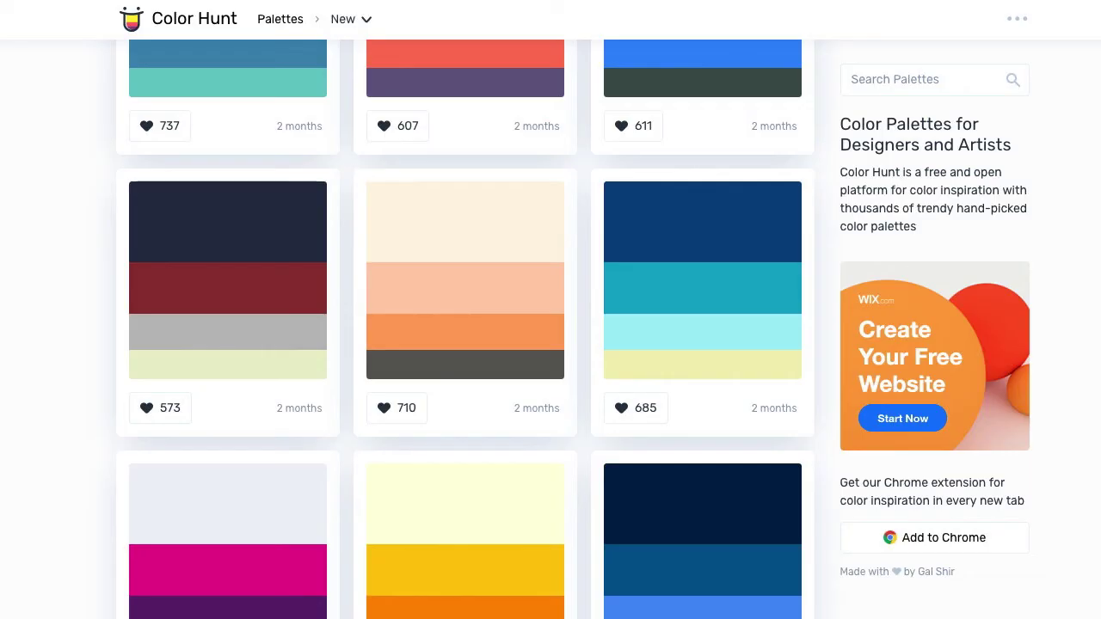
left_click(389, 338)
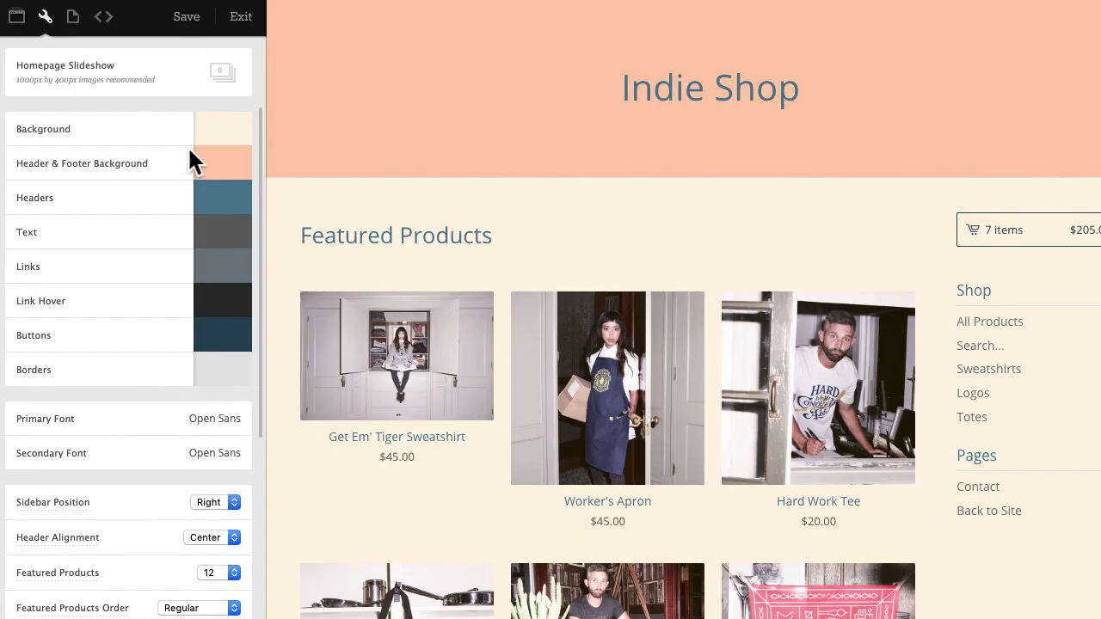
left_click(213, 203)
Replace the blue #507B96 headings colour with orange FFA45C
left_click_drag(168, 225, 129, 224)
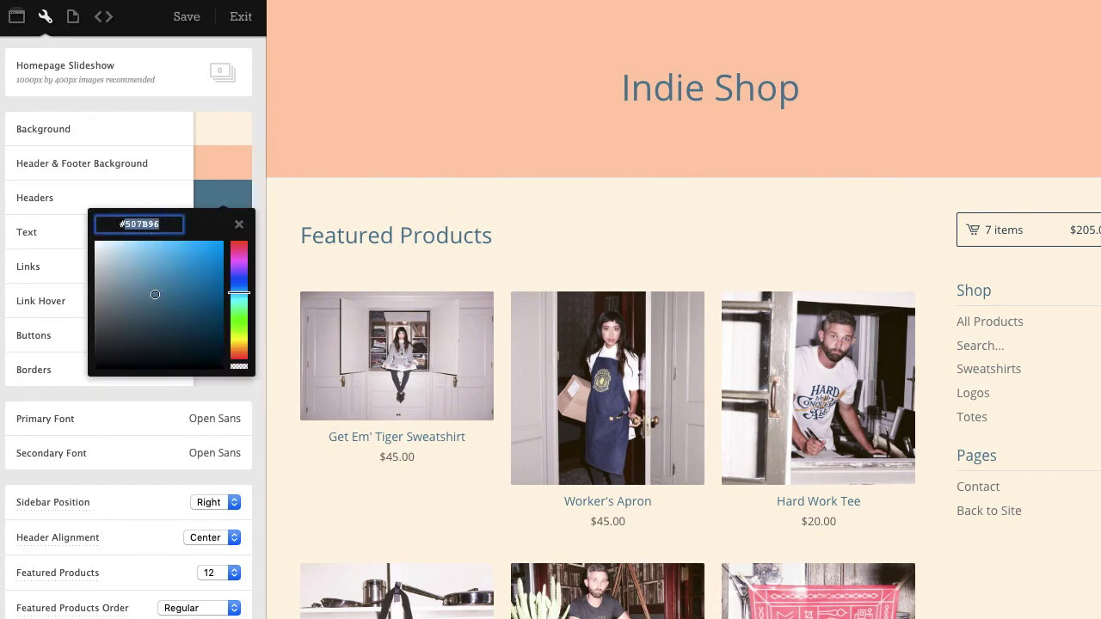
type("FFA45C")
key("Return")
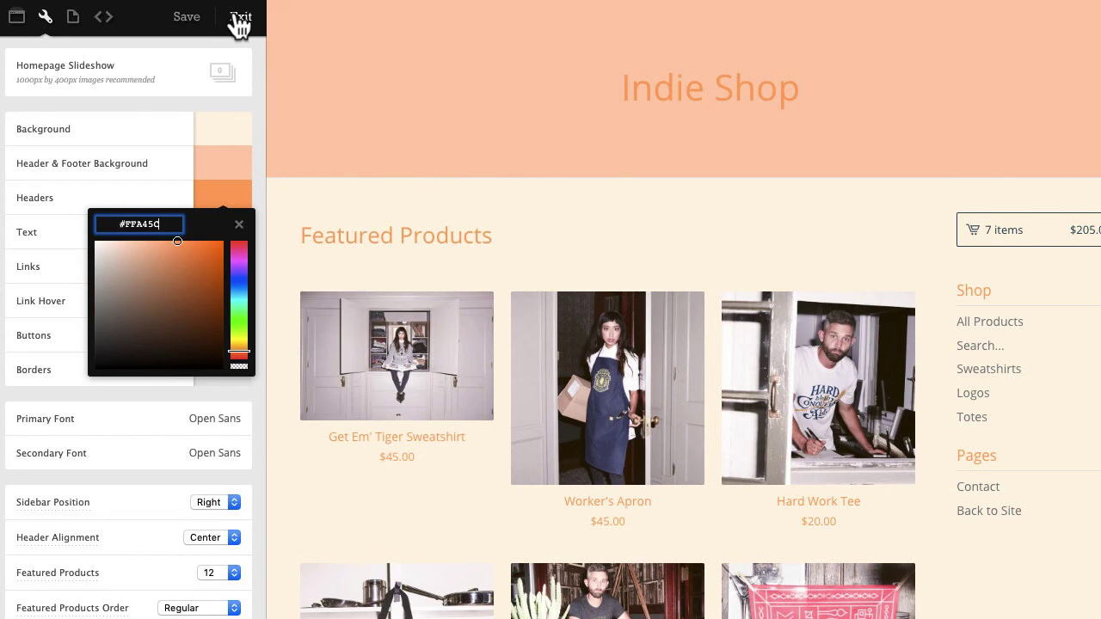
Change the body text colour from #646464 to the palette's dark grey 5D5D5A
left_click(239, 225)
left_click(216, 241)
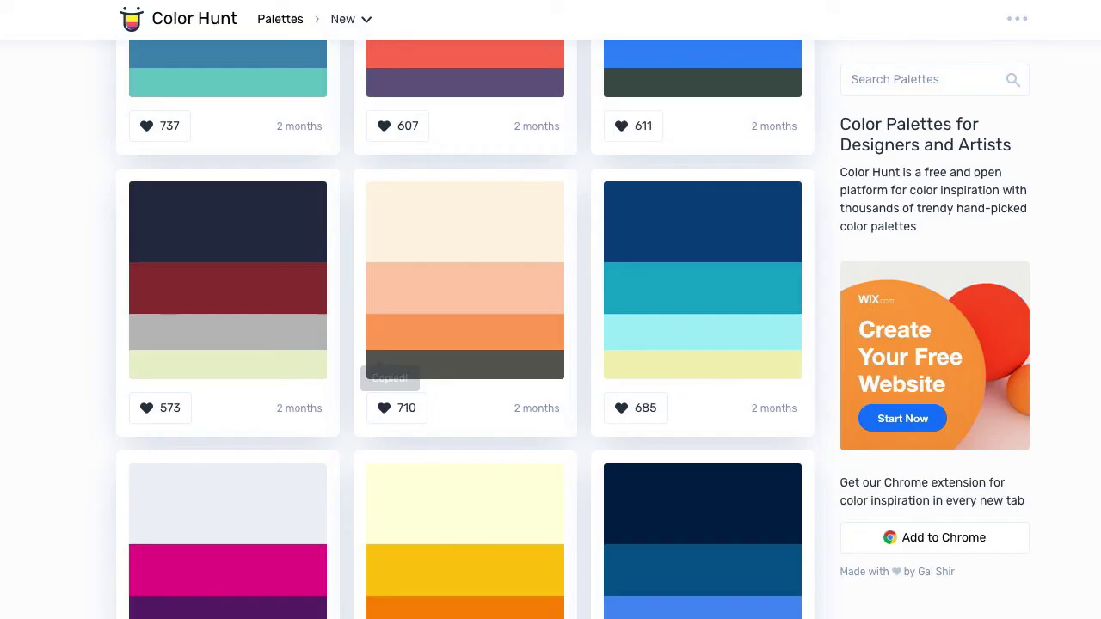
left_click(432, 373)
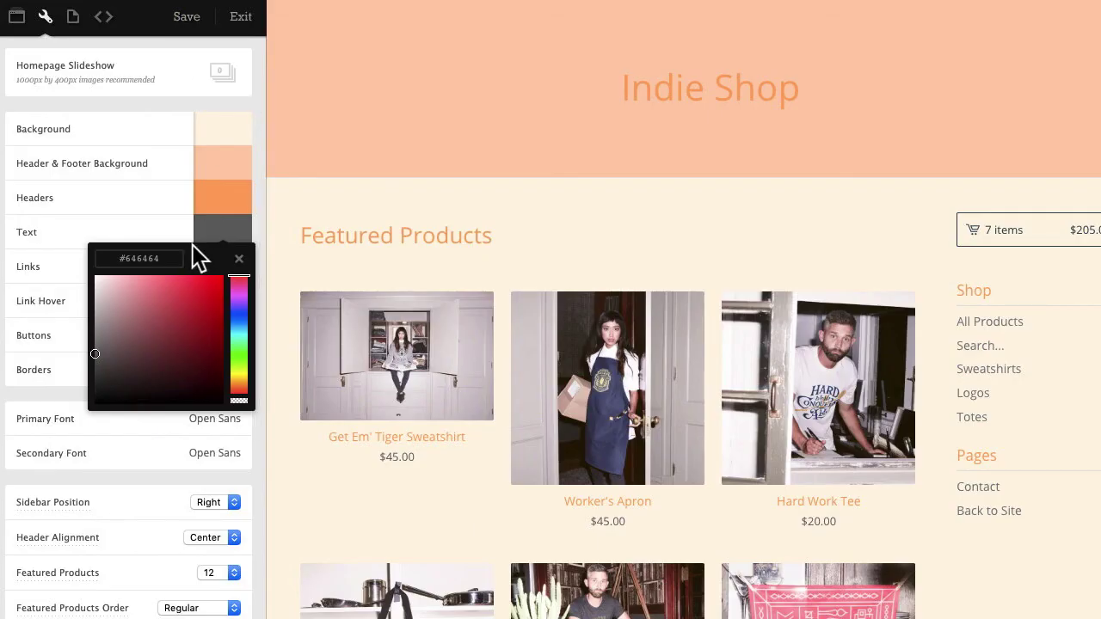
left_click_drag(176, 258, 130, 258)
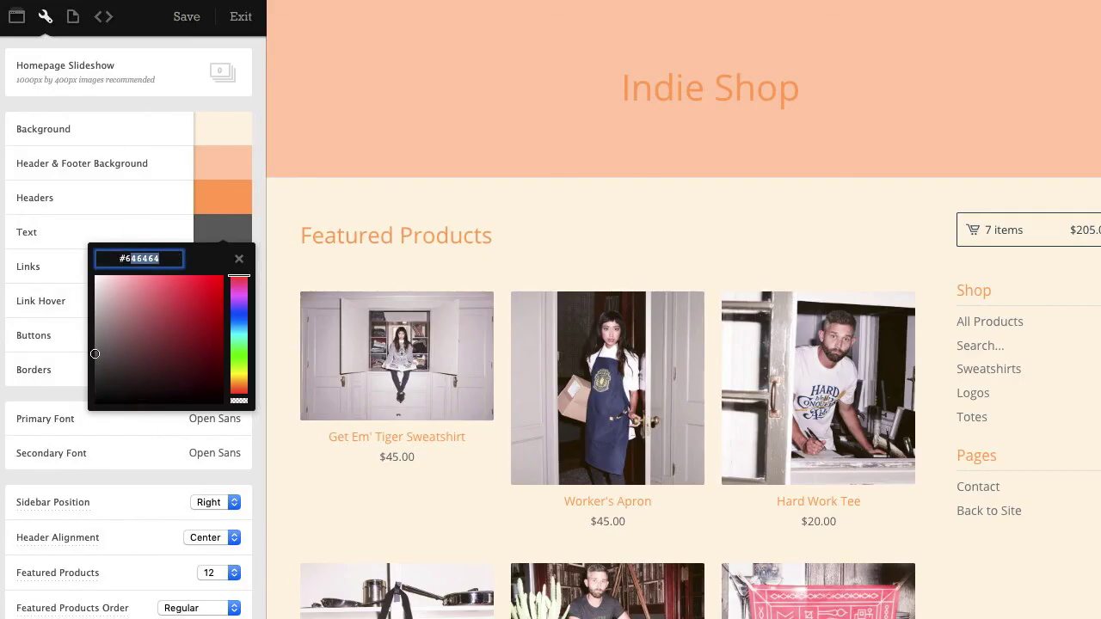
key("BackSpace")
key("BackSpace")
type("5D5D5A")
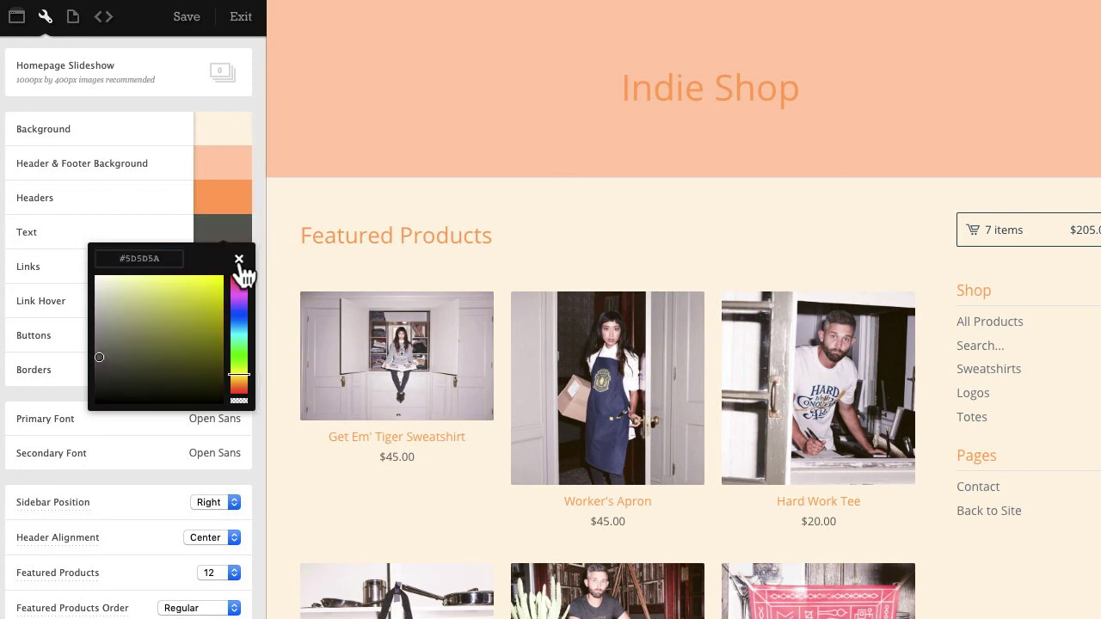
left_click(239, 260)
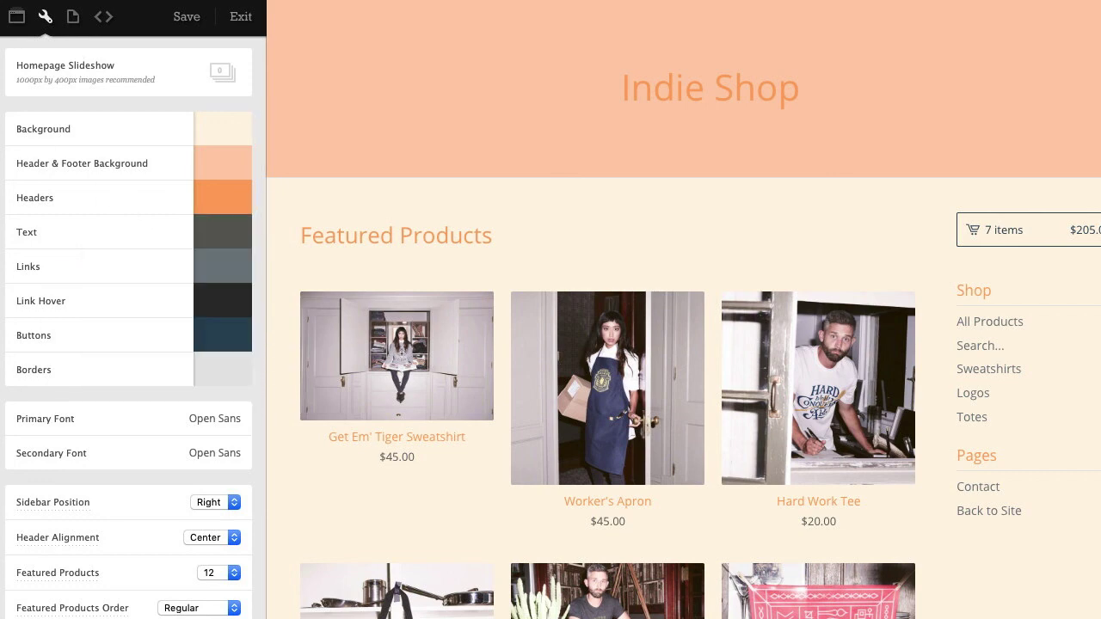